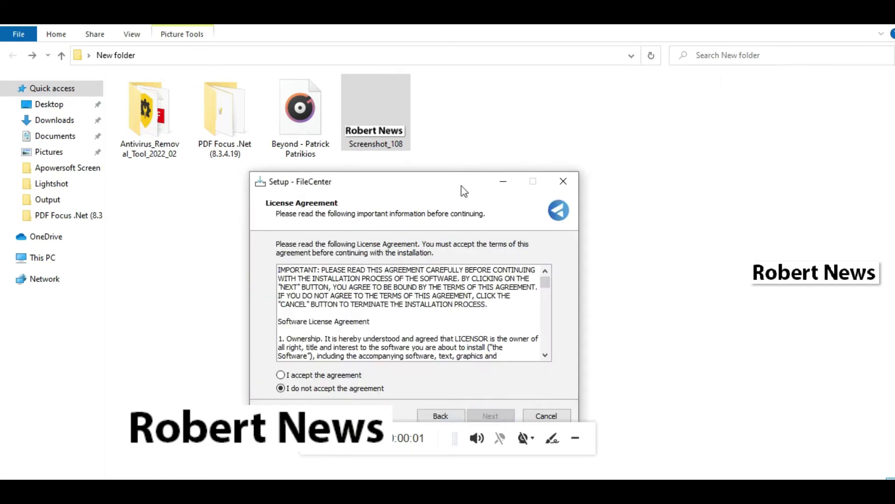
Step: Accept the FileCenter licence agreement and choose to install for the current user only
{"action": "left_click_drag", "start_coordinate": [463, 189], "coordinate": [601, 182]}
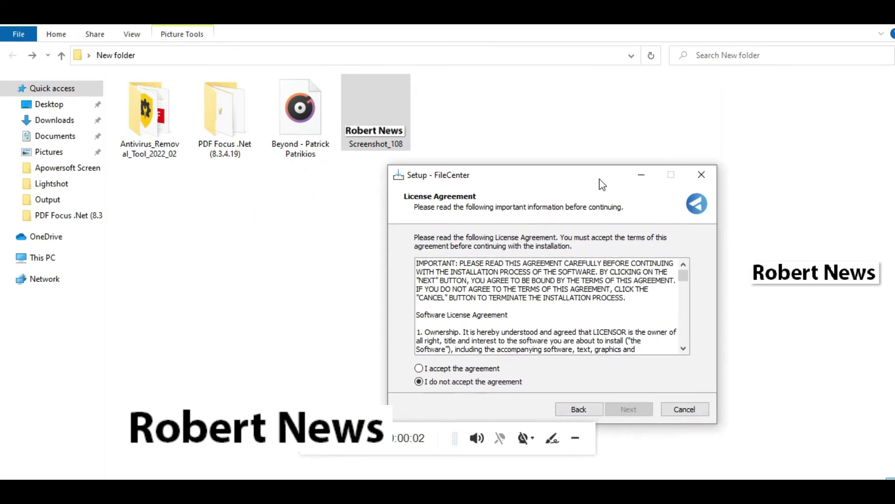
{"action": "left_click", "coordinate": [474, 369]}
{"action": "left_click", "coordinate": [629, 410]}
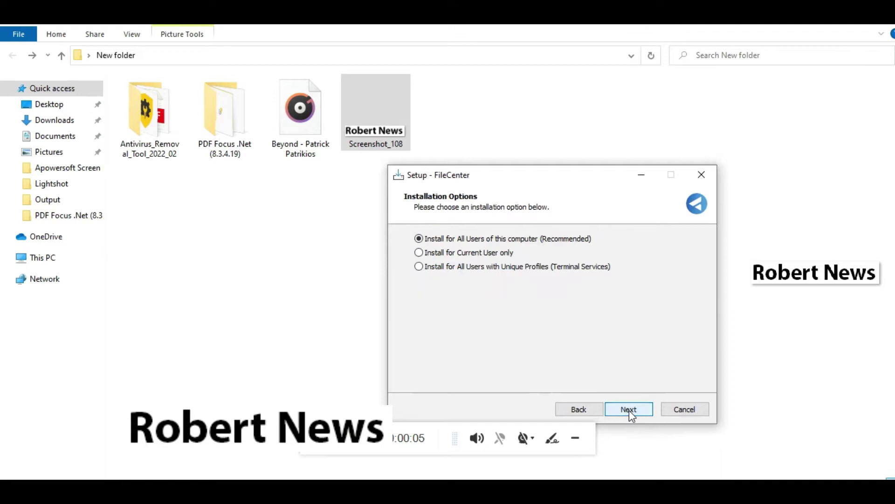
{"action": "left_click", "coordinate": [504, 252]}
Step: Keep the default setup options and start installing FileCenter into Program Files (x86)\FileCenter
{"action": "left_click", "coordinate": [629, 409]}
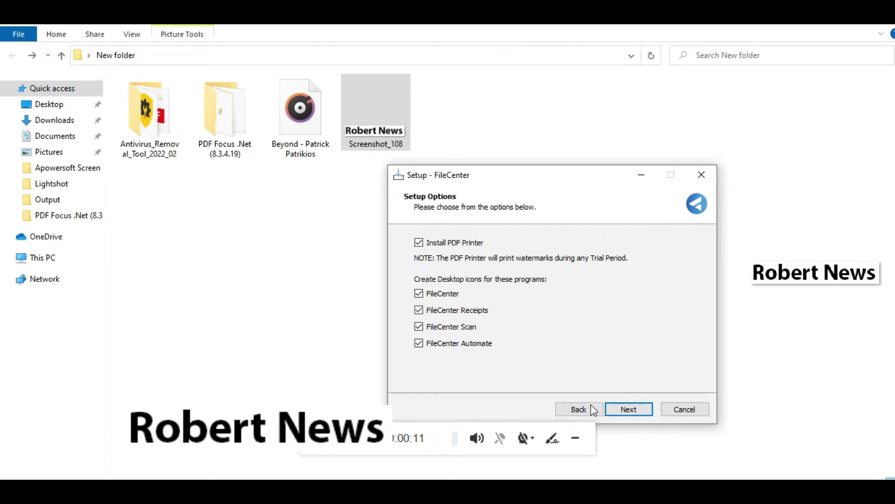
{"action": "left_click", "coordinate": [624, 414]}
{"action": "left_click", "coordinate": [622, 413]}
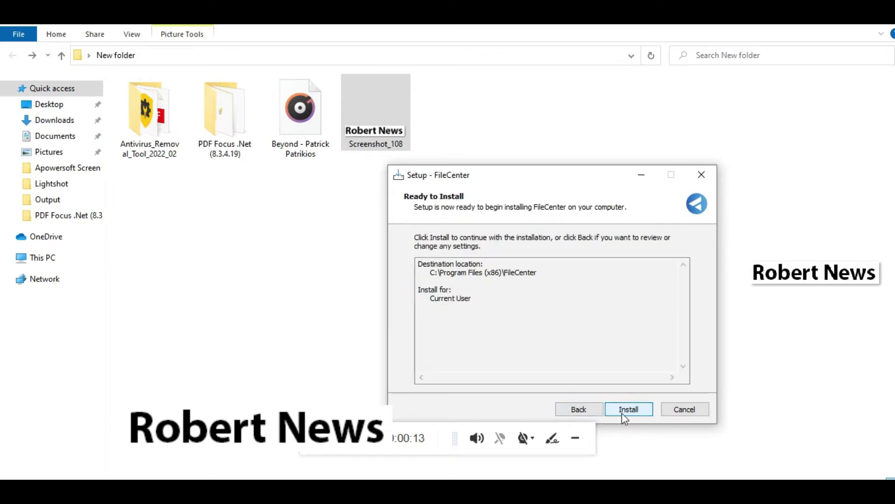
{"action": "left_click", "coordinate": [622, 413]}
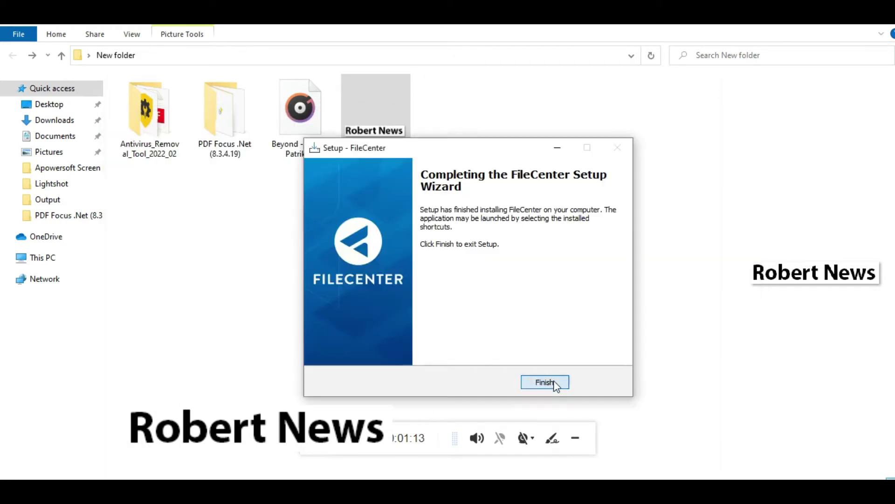
Step: Finish the setup wizard and review the Open file options on the Manage tab
{"action": "left_click", "coordinate": [545, 382]}
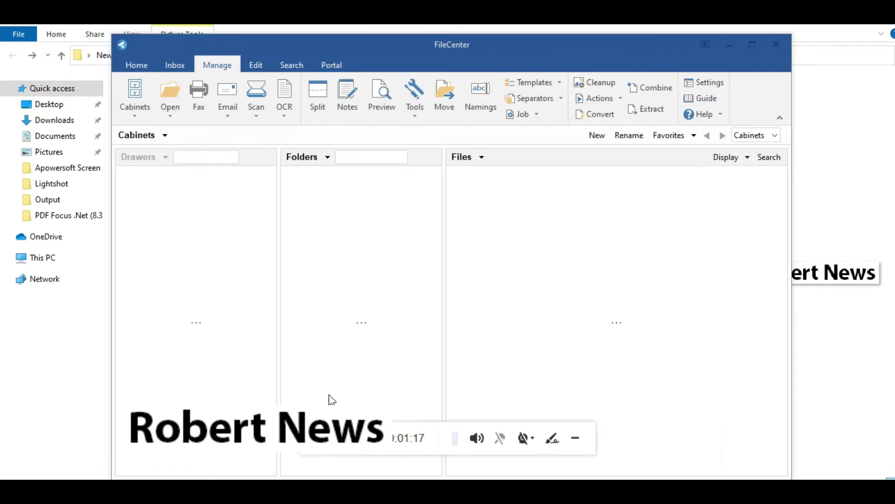
{"action": "left_click", "coordinate": [174, 103]}
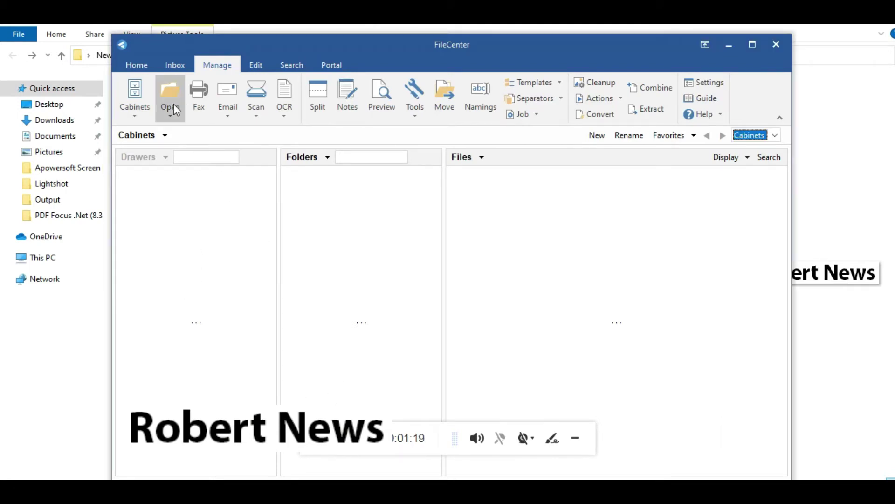
{"action": "left_click", "coordinate": [168, 107]}
{"action": "left_click", "coordinate": [170, 108]}
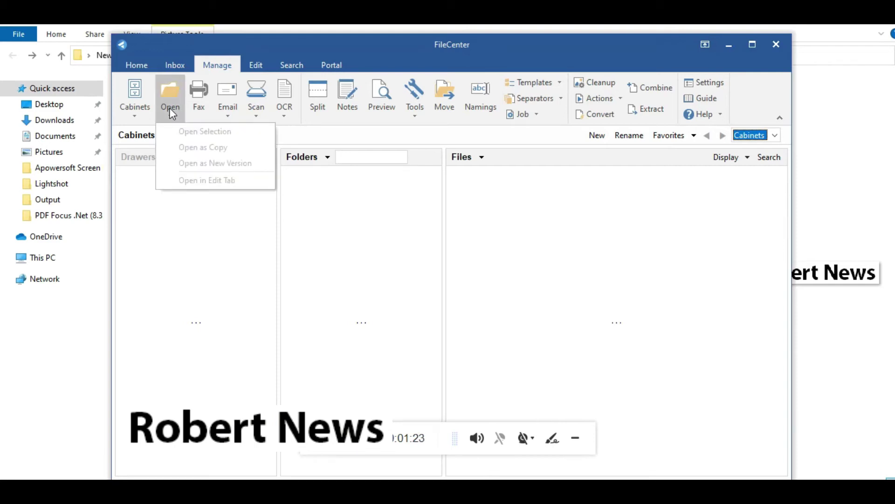
{"action": "left_click", "coordinate": [175, 229]}
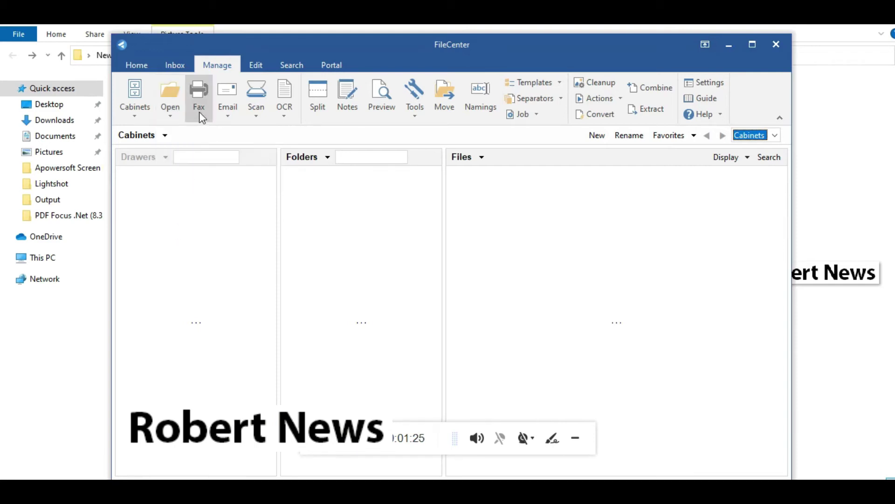
Step: Review the Cabinets, Email, Scan (including Scan to Word settings) and OCR options
{"action": "left_click", "coordinate": [132, 114]}
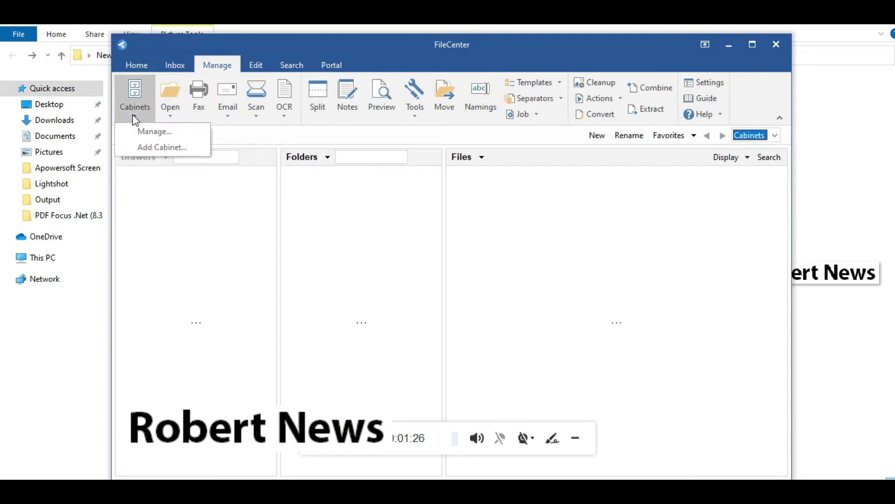
{"action": "left_click", "coordinate": [217, 108]}
{"action": "left_click", "coordinate": [256, 106]}
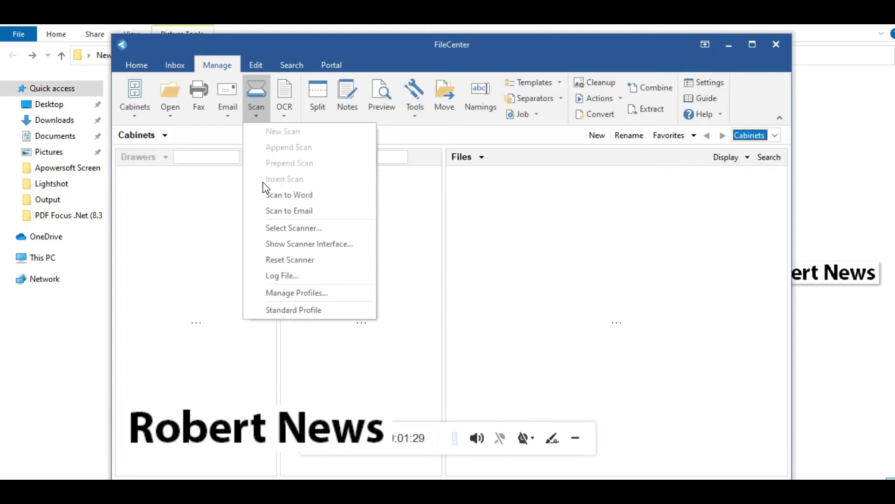
{"action": "left_click", "coordinate": [277, 195]}
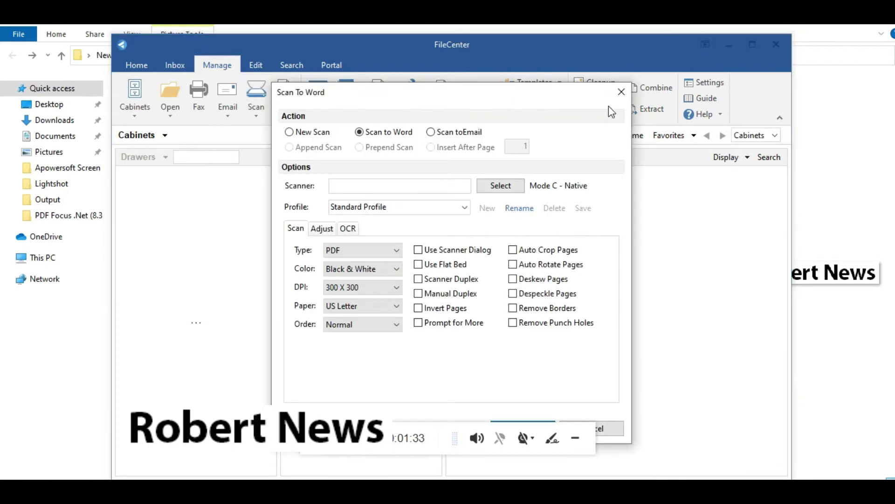
{"action": "left_click", "coordinate": [620, 94]}
{"action": "left_click", "coordinate": [261, 108]}
{"action": "left_click", "coordinate": [287, 112]}
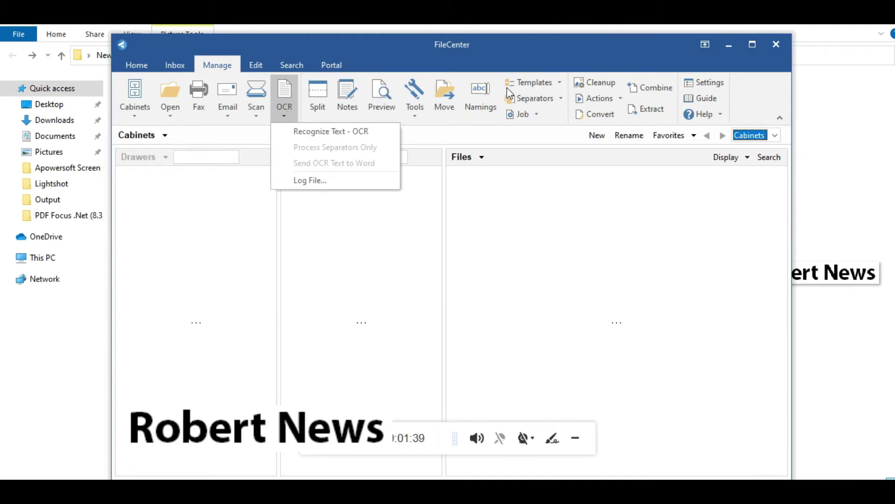
{"action": "left_click", "coordinate": [594, 119]}
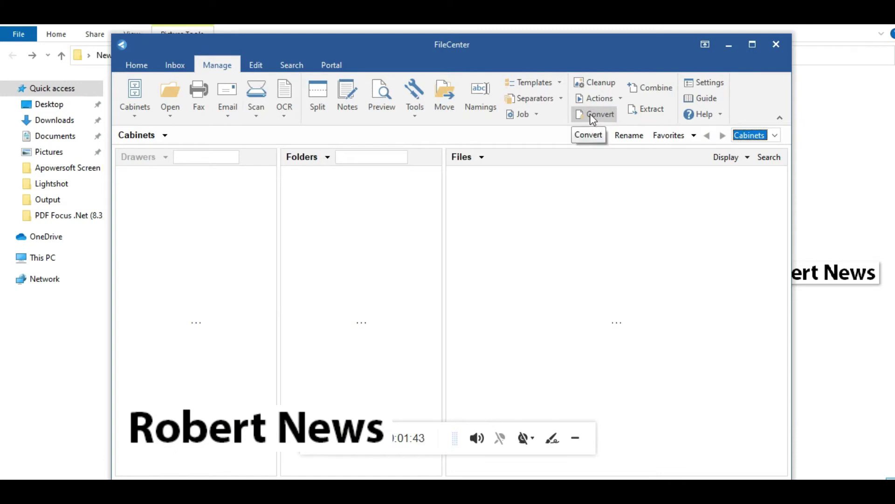
{"action": "left_click", "coordinate": [654, 88]}
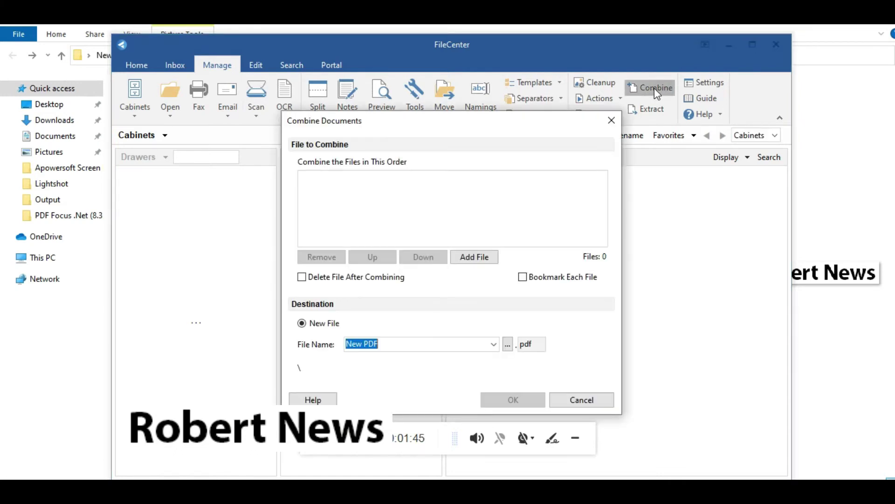
{"action": "left_click", "coordinate": [610, 119]}
{"action": "left_click", "coordinate": [605, 101]}
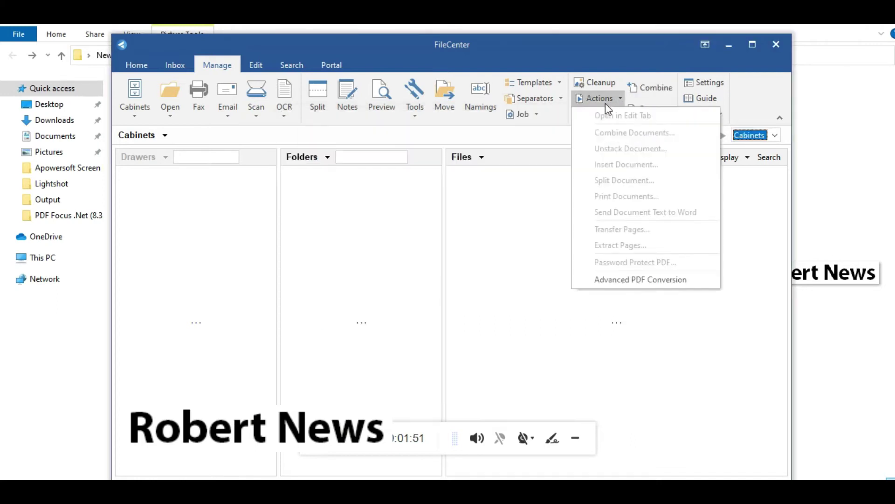
{"action": "left_click", "coordinate": [603, 85]}
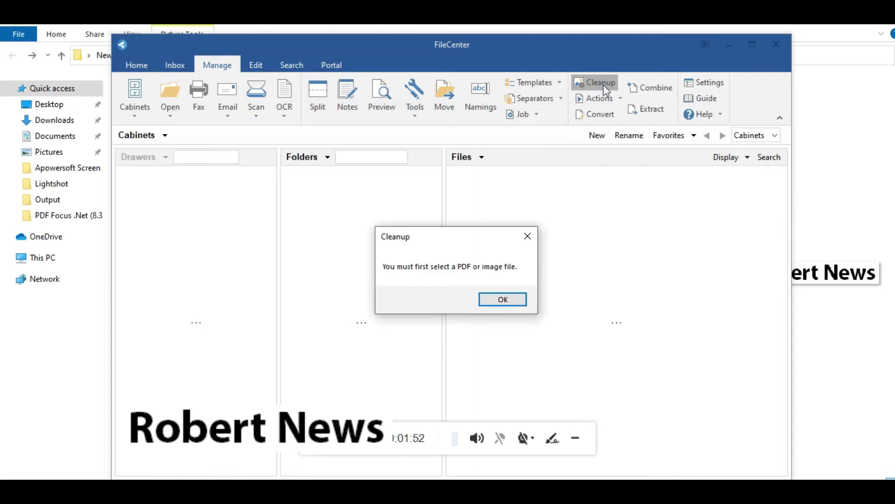
{"action": "left_click", "coordinate": [485, 299]}
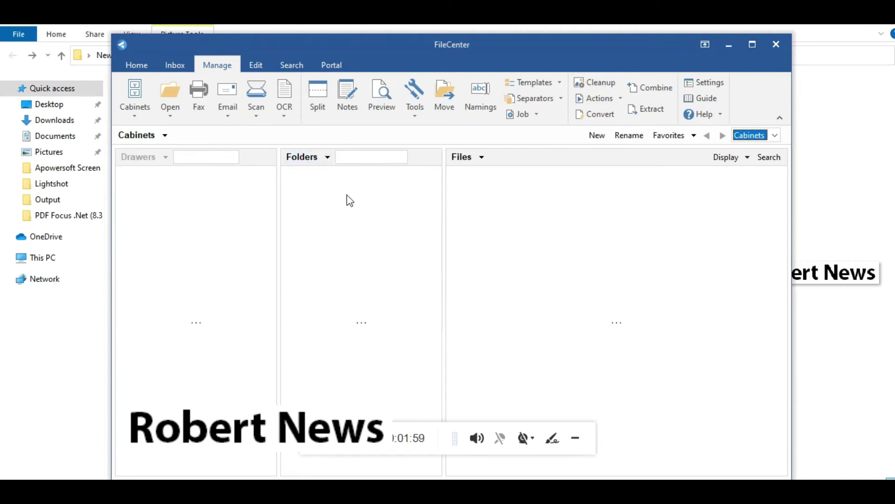
Step: Create a new top-level folder named 2022-4-19, picked from the Naming Options dates
{"action": "left_click", "coordinate": [324, 157]}
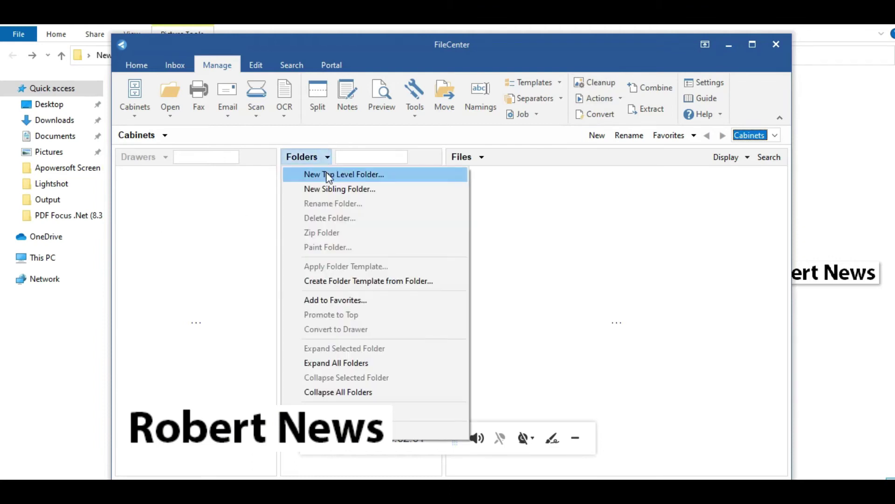
{"action": "left_click", "coordinate": [329, 175]}
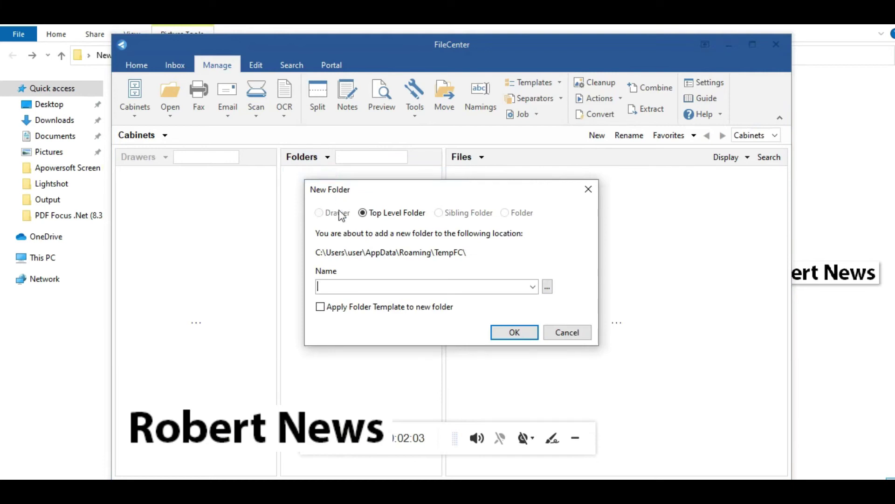
{"action": "left_click", "coordinate": [546, 287]}
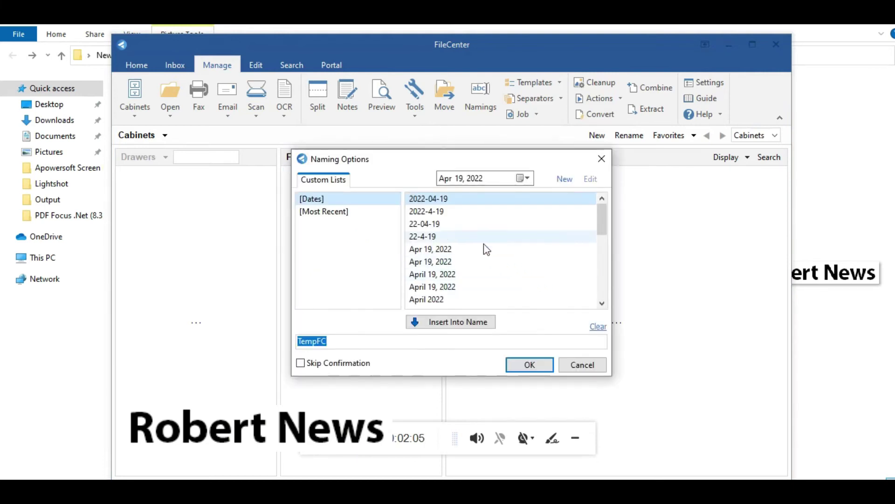
{"action": "double_click", "coordinate": [522, 211]}
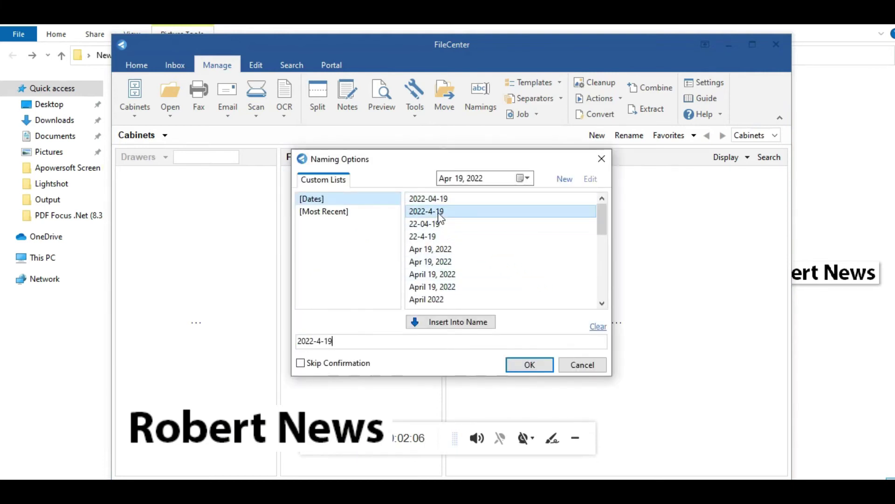
{"action": "left_click", "coordinate": [527, 366]}
{"action": "left_click", "coordinate": [523, 334]}
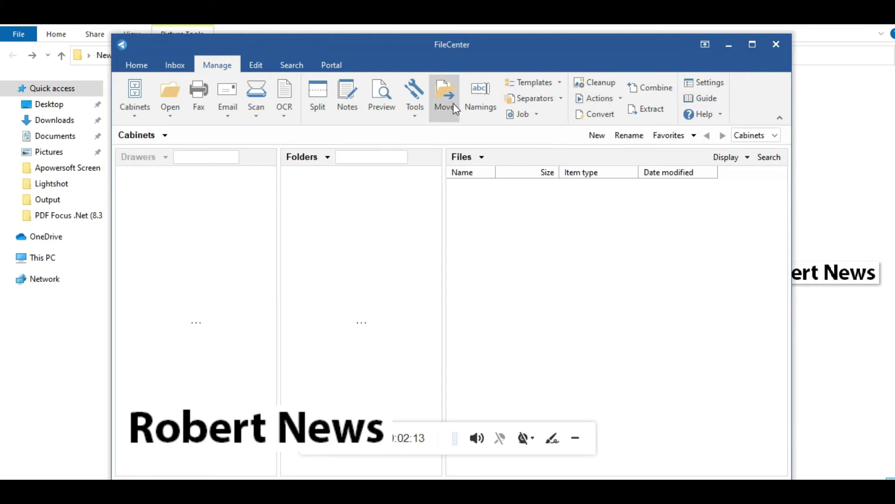
Step: Pass through the Portal and Search tabs, ending on the empty Edit workspace
{"action": "left_click", "coordinate": [332, 66]}
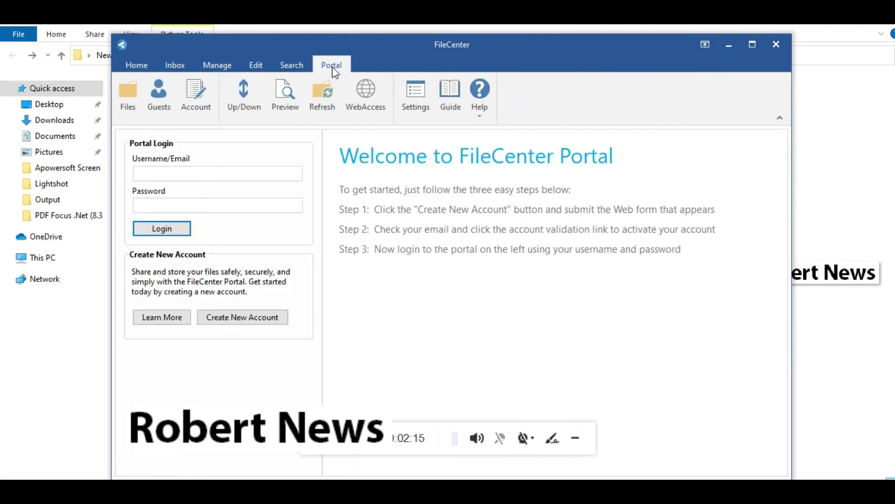
{"action": "left_click", "coordinate": [292, 66]}
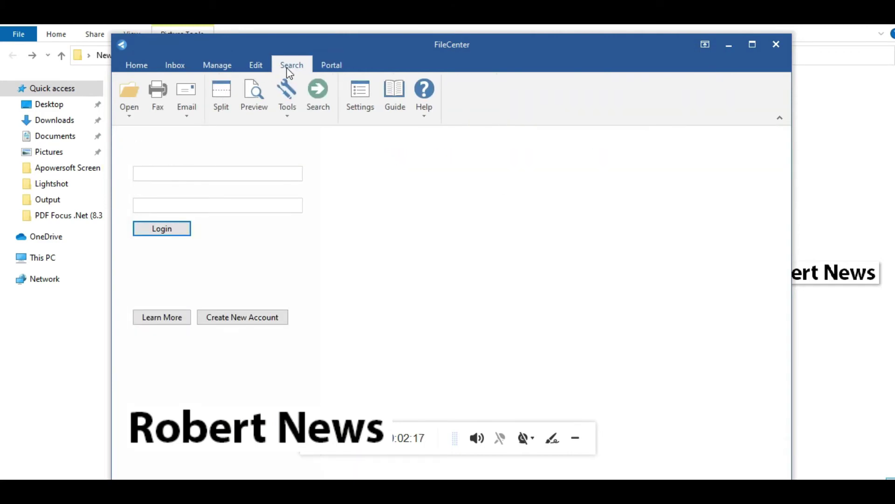
{"action": "left_click", "coordinate": [257, 68]}
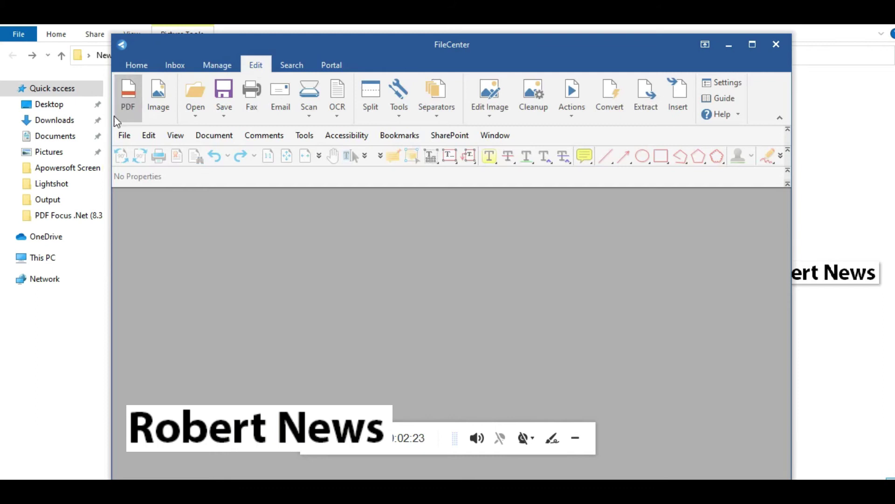
Step: Open blank.pdf from the FileCenter Main folder in the PDF editor
{"action": "left_click", "coordinate": [124, 134]}
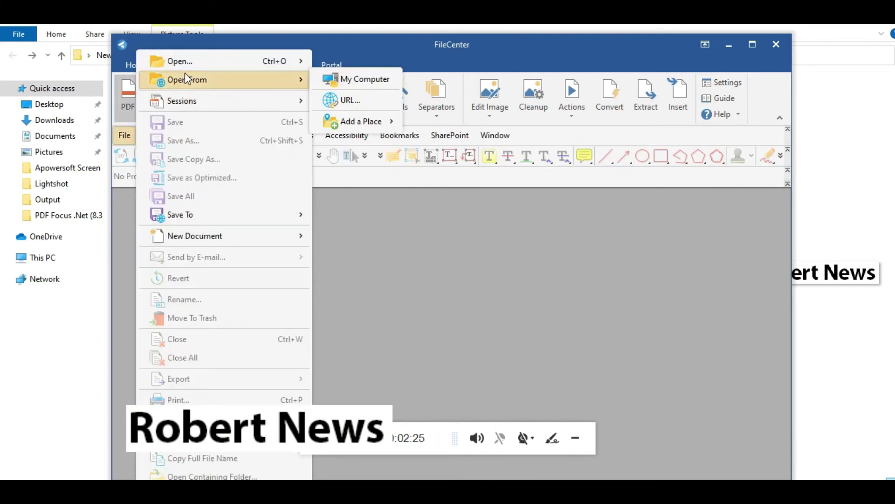
{"action": "left_click", "coordinate": [206, 57]}
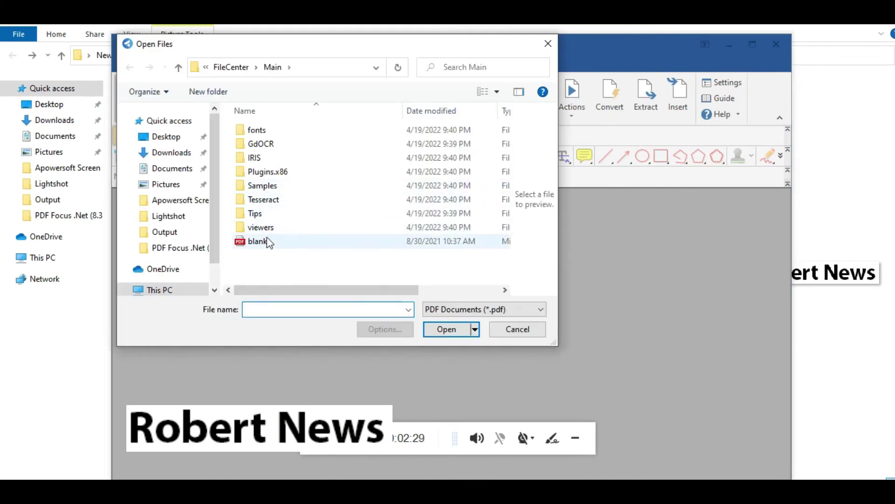
{"action": "double_click", "coordinate": [266, 239]}
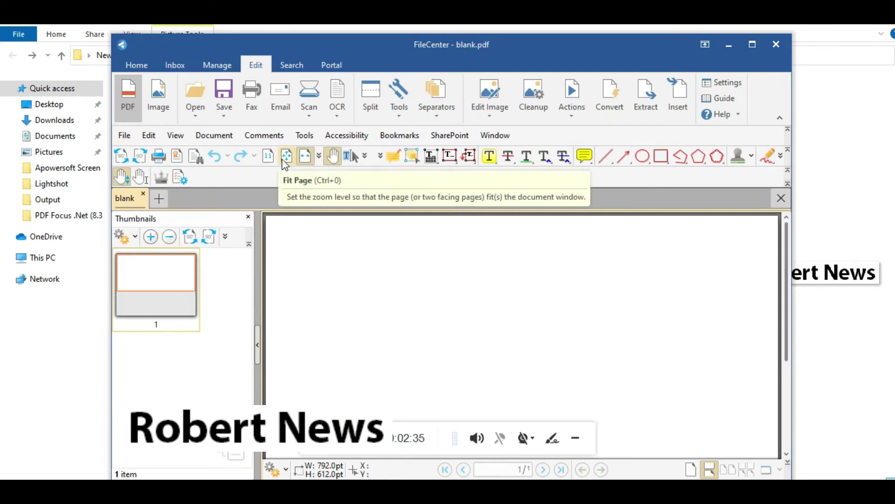
Step: Convert a copy of blank.pdf to DOCX and dismiss the Word splash screen
{"action": "left_click", "coordinate": [492, 114]}
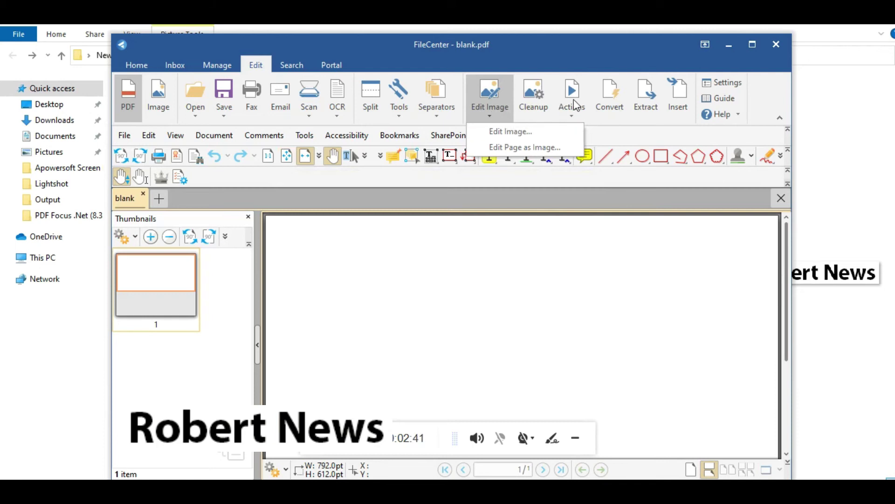
{"action": "left_click", "coordinate": [610, 104]}
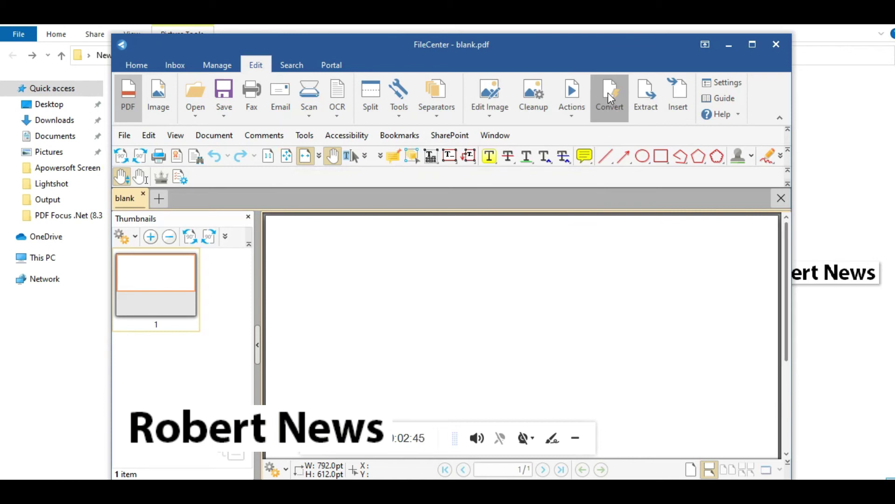
{"action": "left_click", "coordinate": [608, 93]}
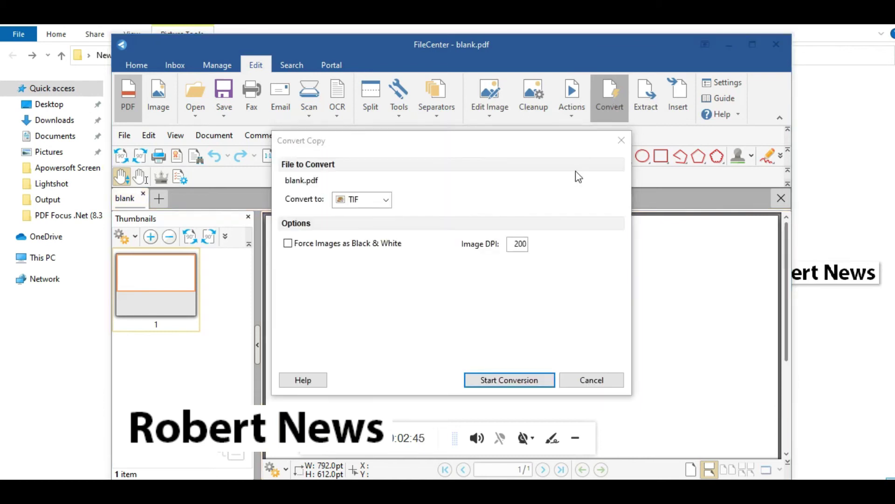
{"action": "left_click", "coordinate": [378, 201]}
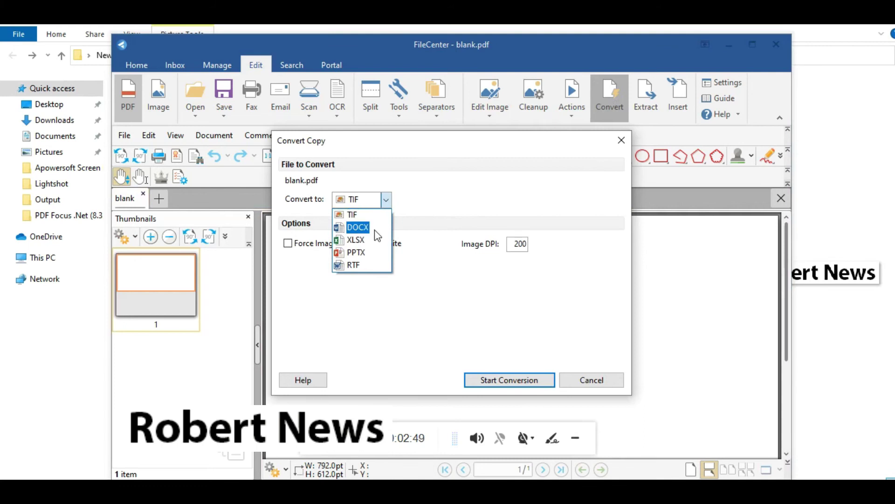
{"action": "left_click", "coordinate": [378, 236]}
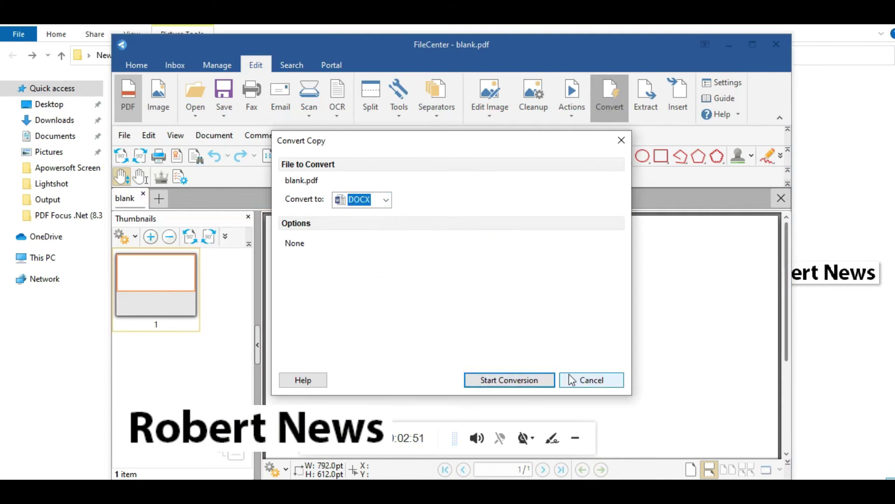
{"action": "left_click", "coordinate": [532, 378]}
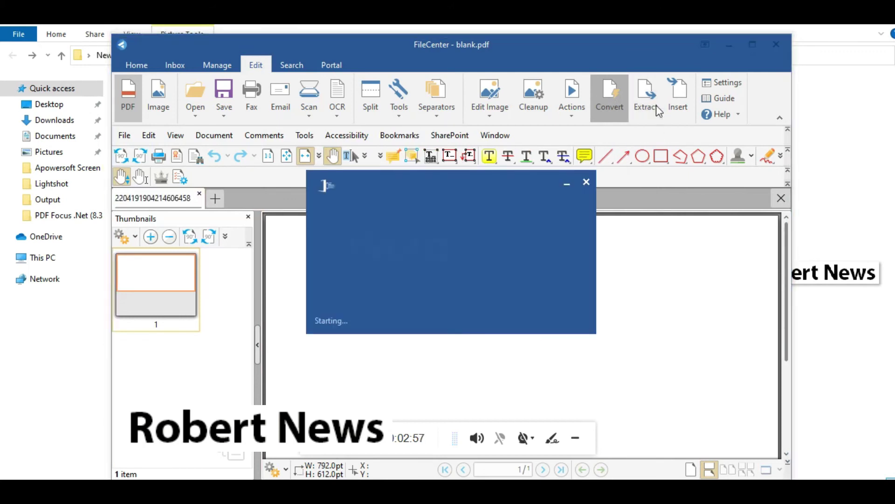
{"action": "left_click", "coordinate": [586, 182]}
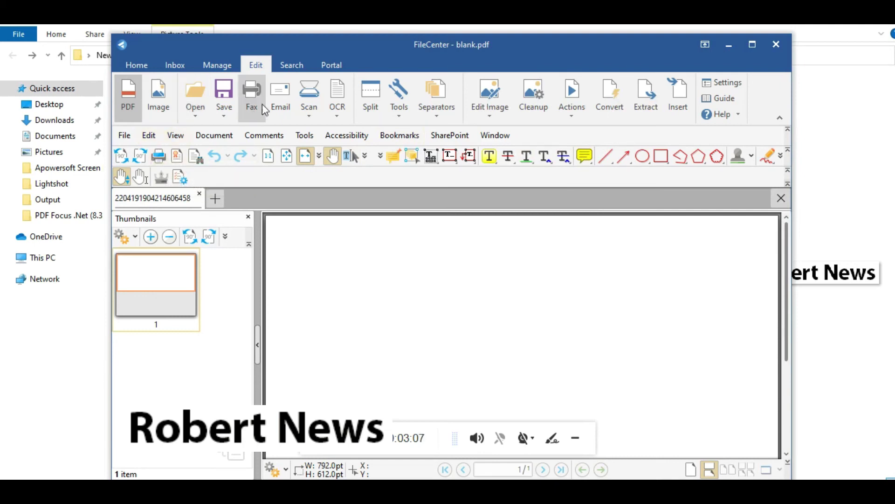
{"action": "left_click", "coordinate": [308, 104]}
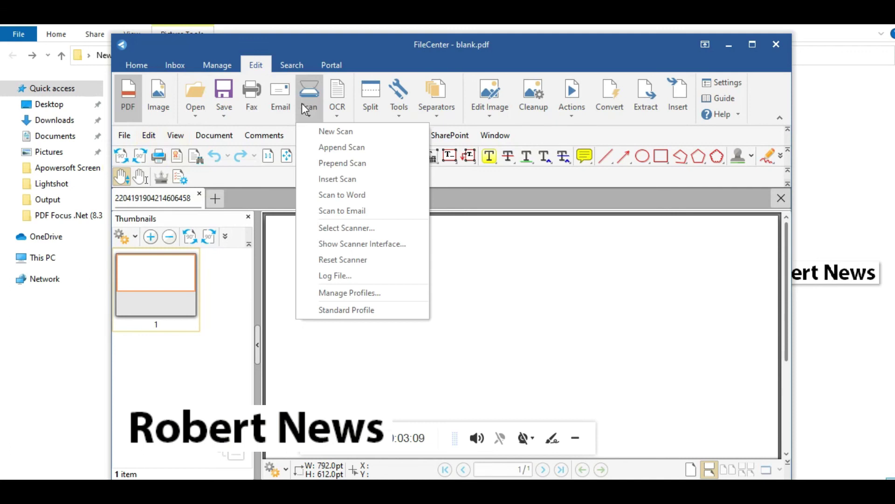
{"action": "left_click", "coordinate": [327, 133]}
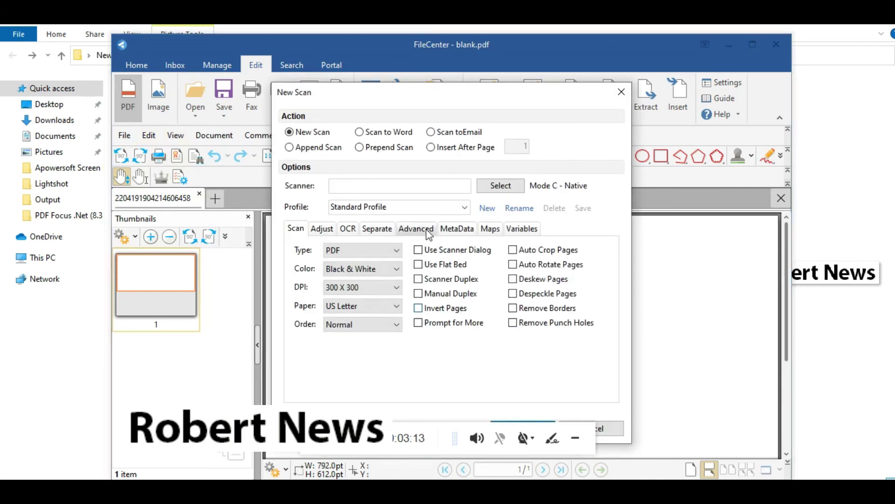
{"action": "left_click", "coordinate": [374, 252]}
{"action": "left_click", "coordinate": [374, 252]}
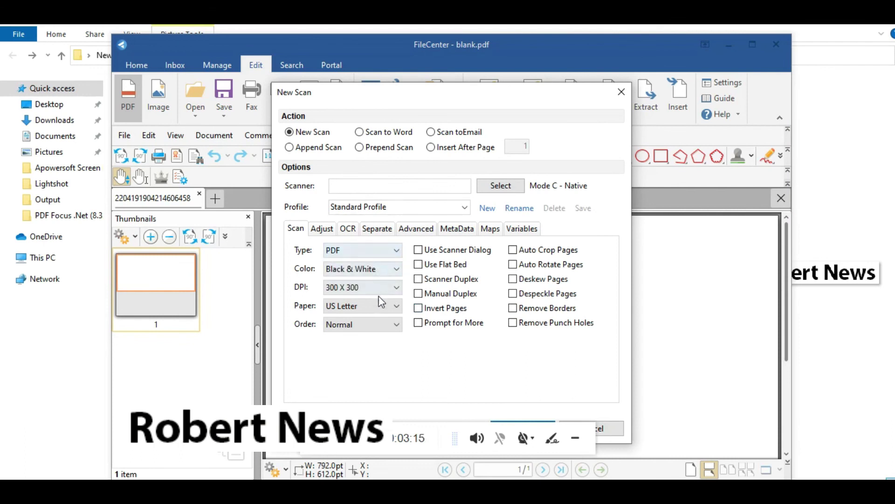
{"action": "left_click", "coordinate": [391, 134]}
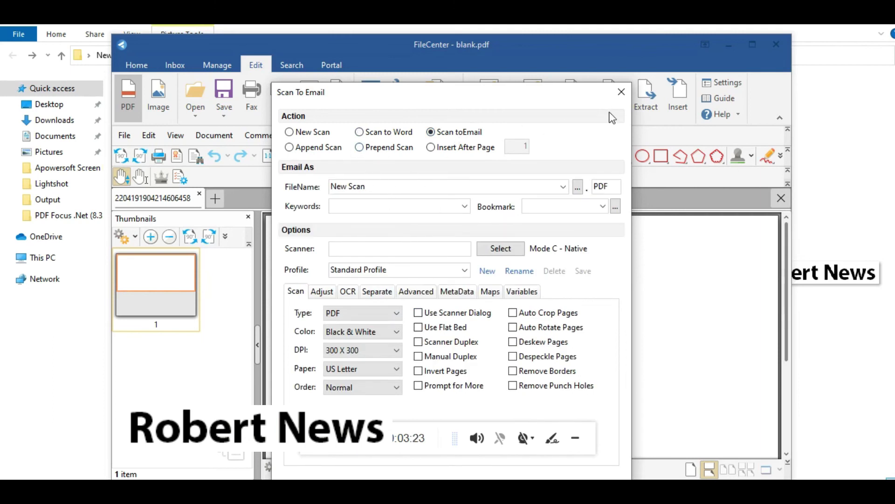
{"action": "left_click", "coordinate": [621, 92]}
Step: Check the OCR and Scan options, then move through Search and Manage to Inbox
{"action": "left_click", "coordinate": [344, 118]}
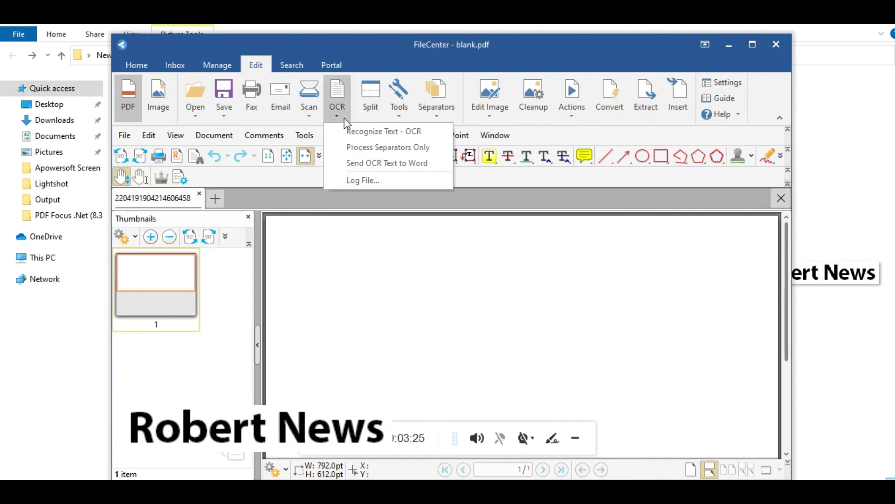
{"action": "left_click", "coordinate": [309, 113]}
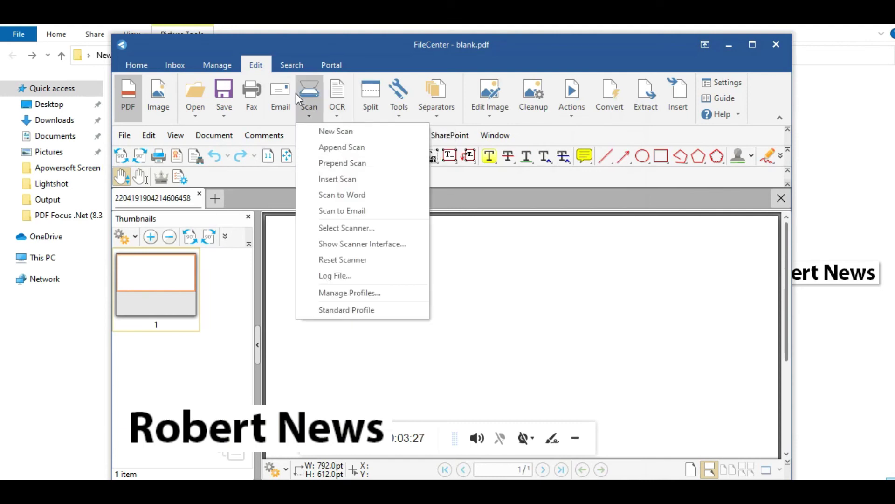
{"action": "left_click", "coordinate": [292, 67]}
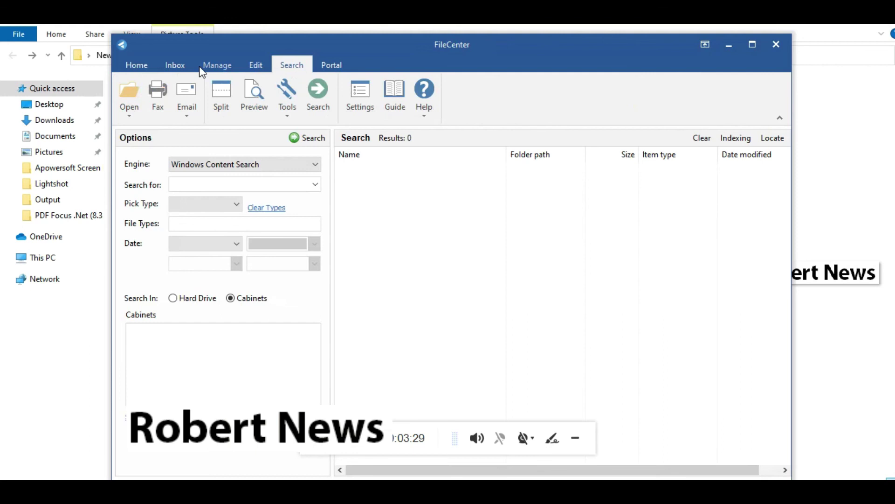
{"action": "left_click", "coordinate": [213, 66]}
{"action": "left_click", "coordinate": [168, 69]}
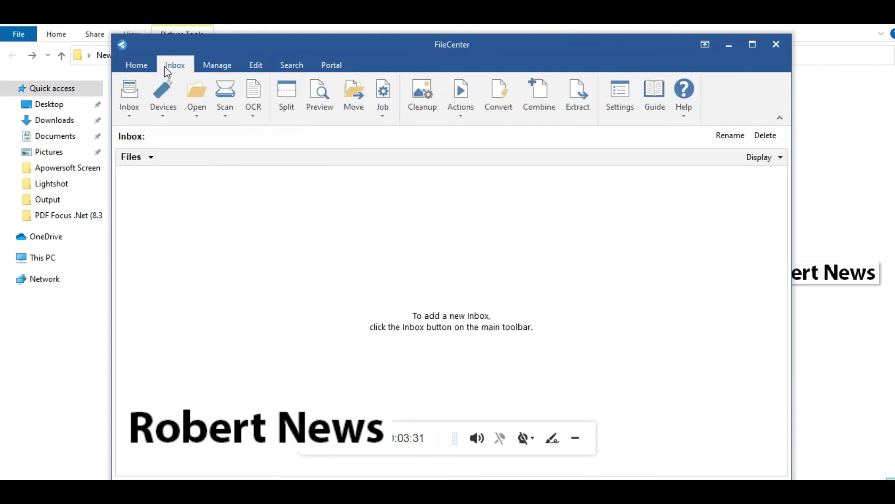